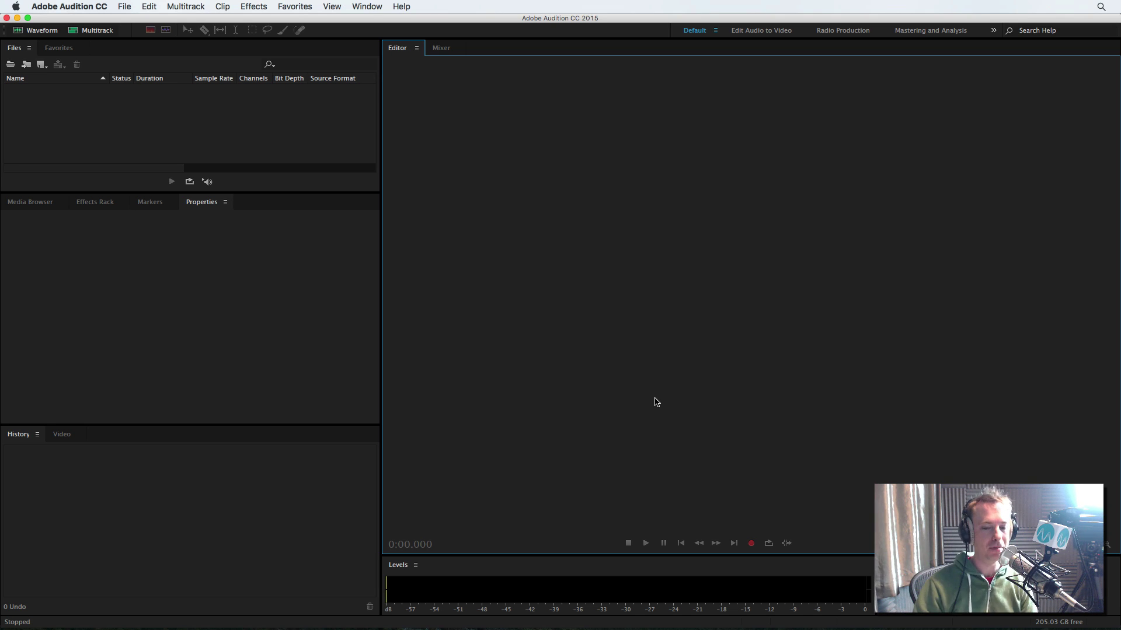
Create a new stereo file Untitled 1 and record a roughly 4.7-second spoken phrase
{"action": "key", "text": "shift+super+n"}
{"action": "key", "text": "Return"}
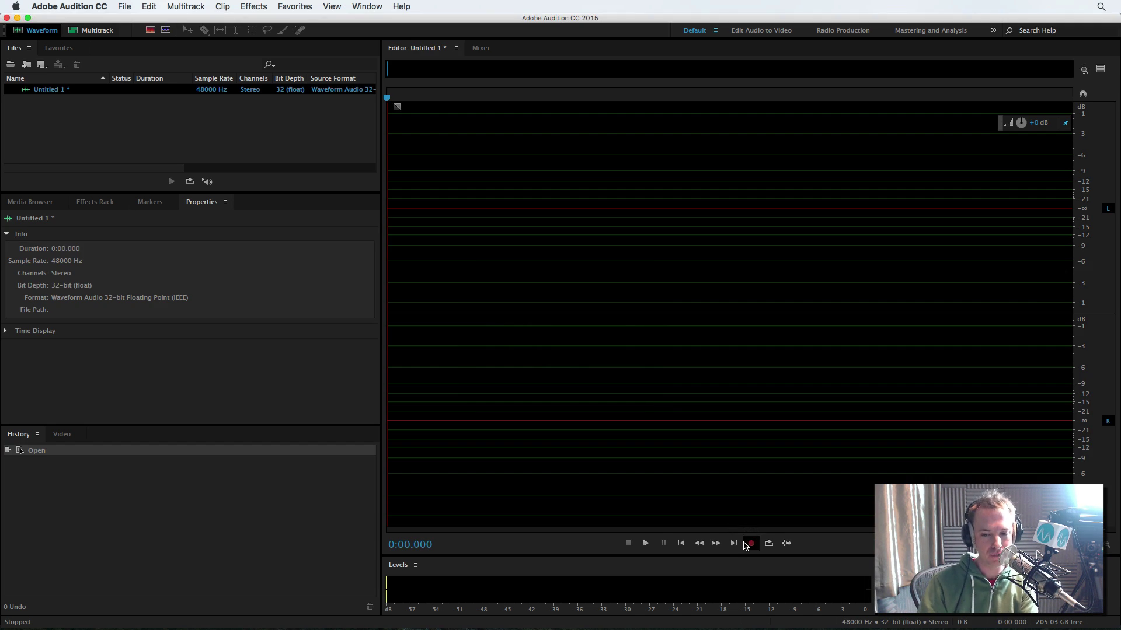
{"action": "left_click", "coordinate": [749, 544]}
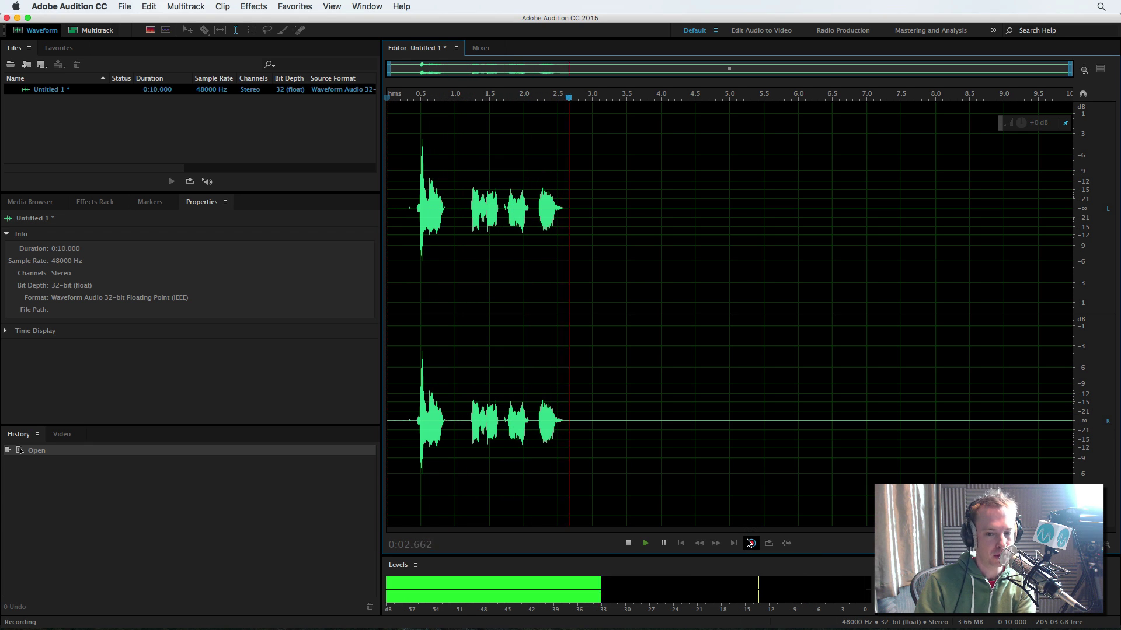
{"action": "left_click", "coordinate": [750, 544]}
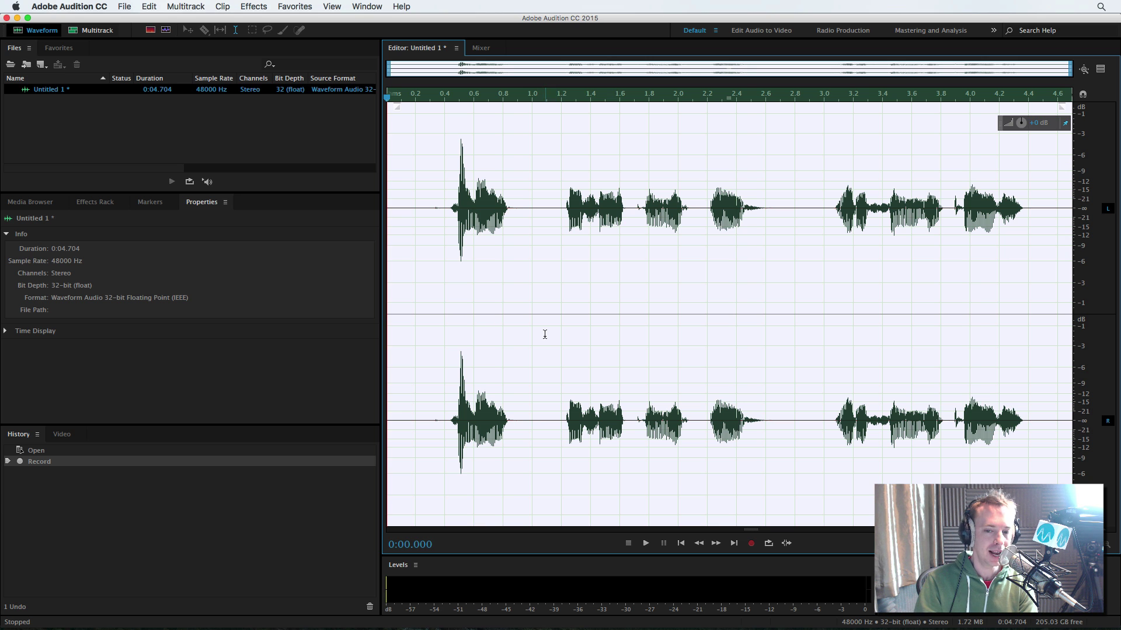
{"action": "left_click", "coordinate": [434, 305]}
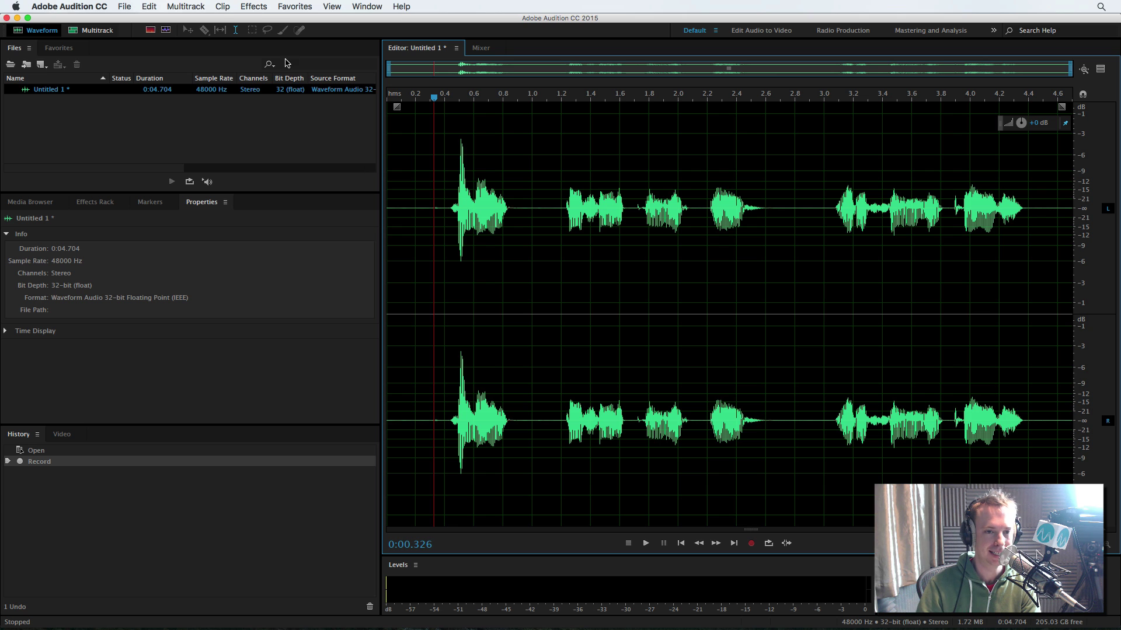
Apply Effects > Time and Pitch > Manual Pitch Correction (process) to the recording
{"action": "left_click", "coordinate": [255, 7]}
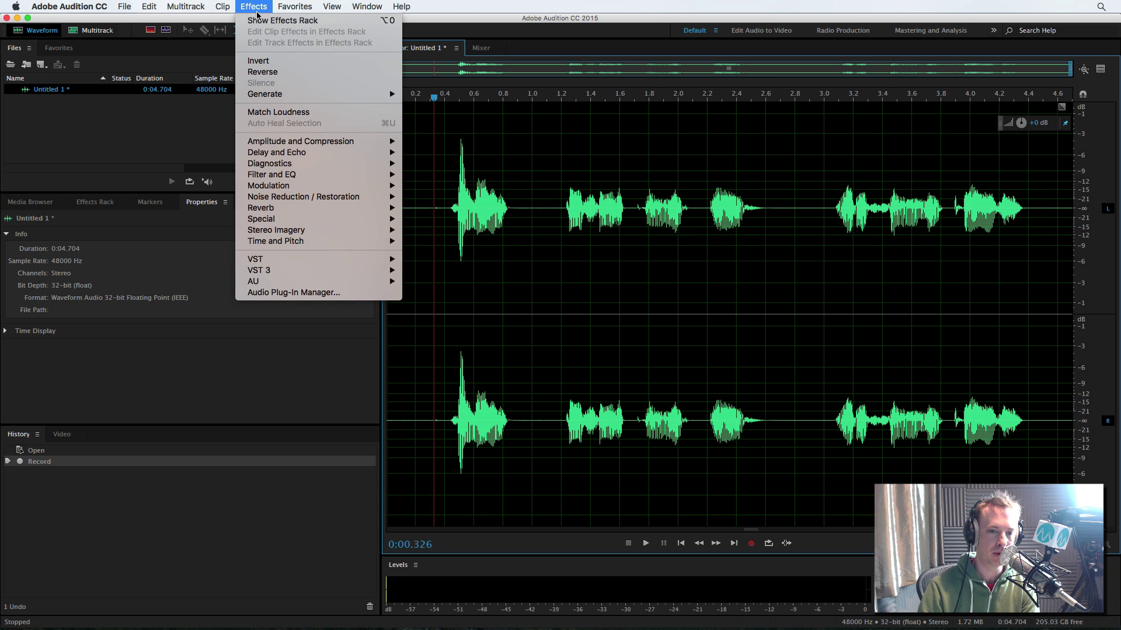
{"action": "mouse_move", "coordinate": [276, 241]}
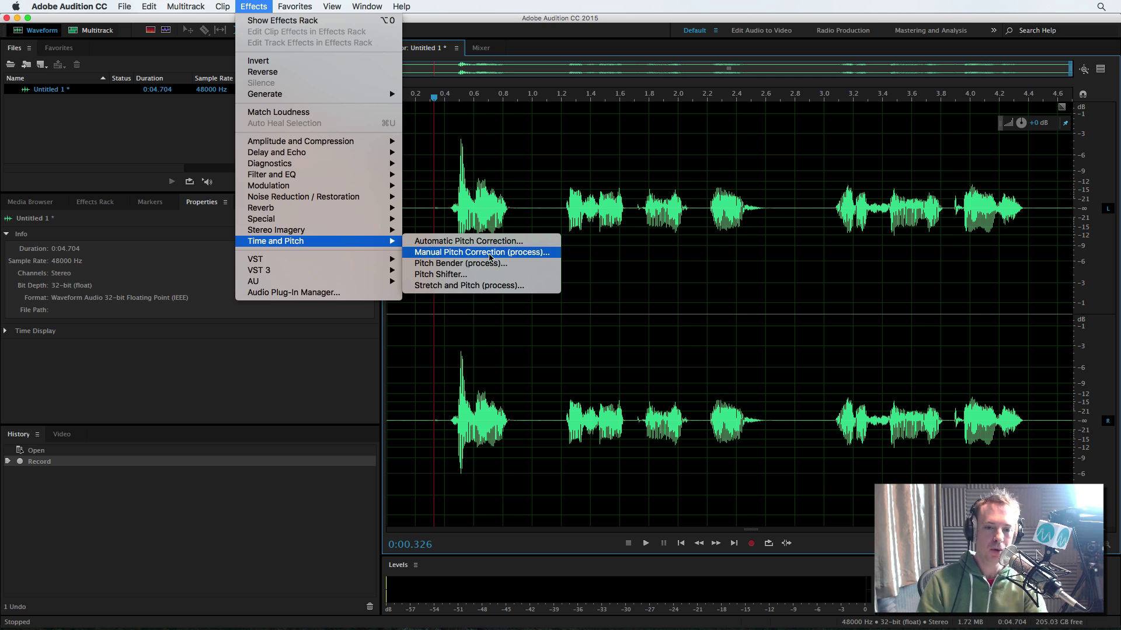
{"action": "left_click", "coordinate": [489, 255]}
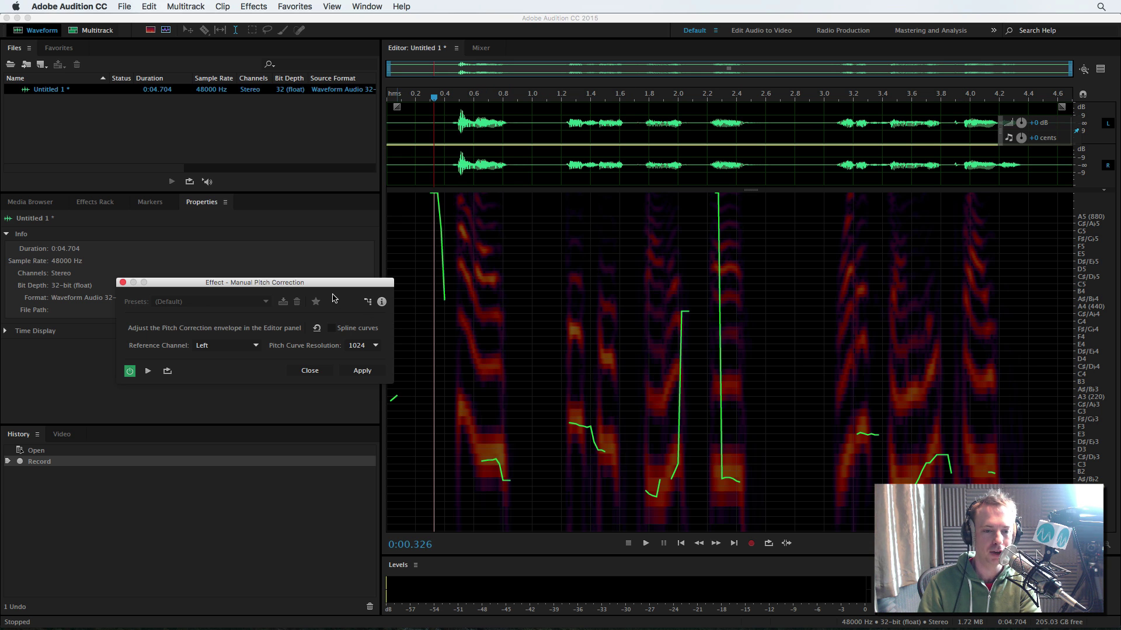
Add a pitch envelope point and raise the pitch at the first word, previewing it
{"action": "left_click", "coordinate": [444, 145]}
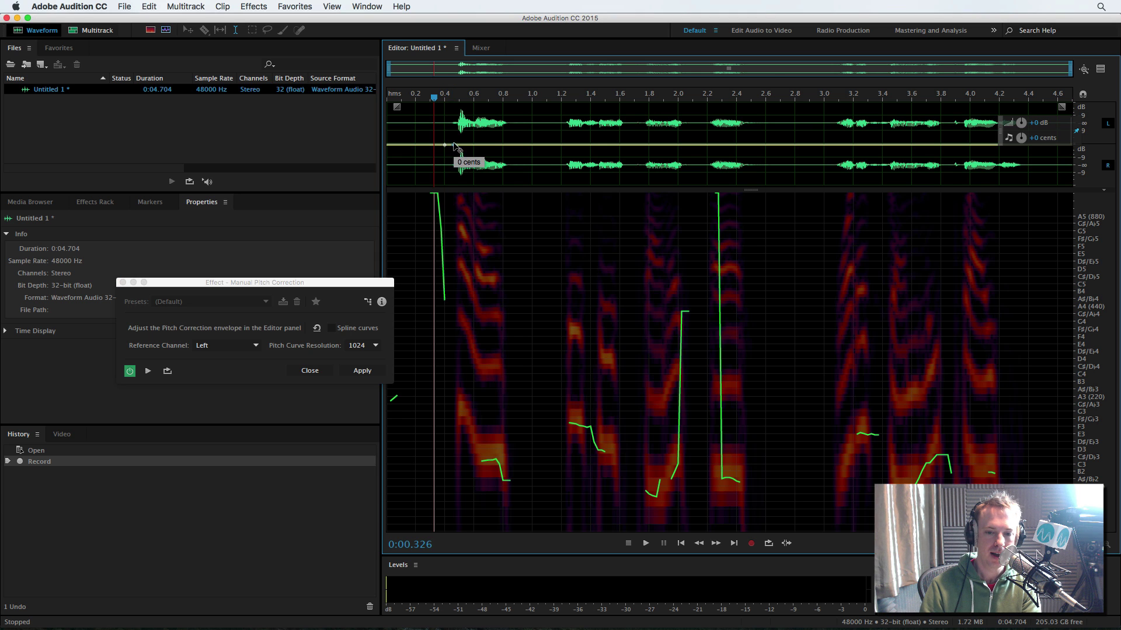
{"action": "left_click_drag", "start_coordinate": [454, 148], "coordinate": [502, 142]}
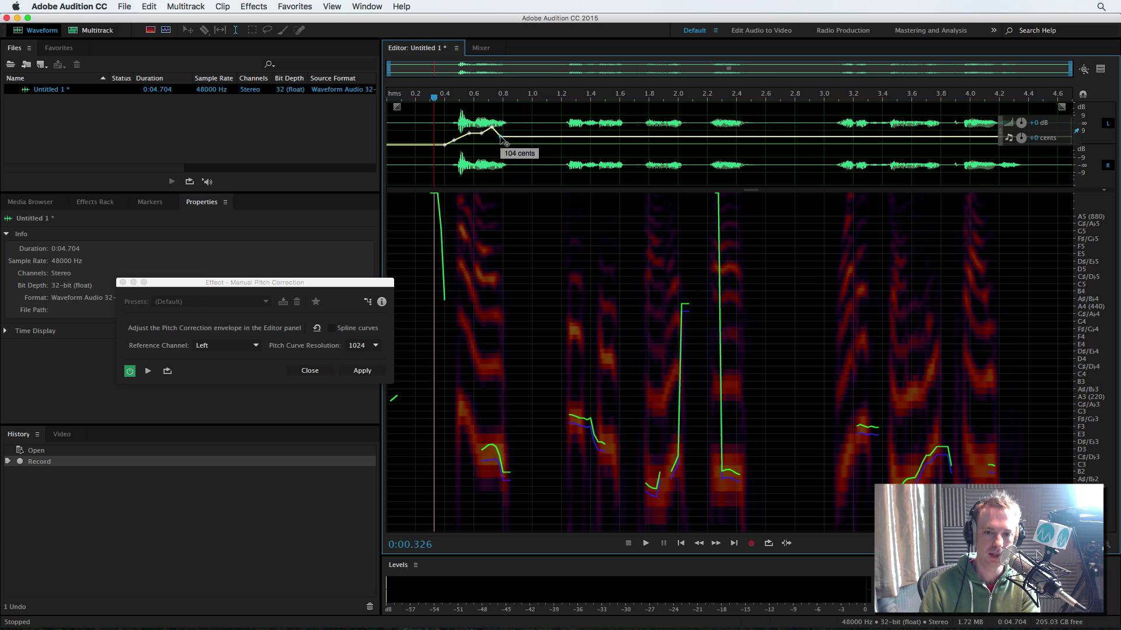
{"action": "key", "text": "space"}
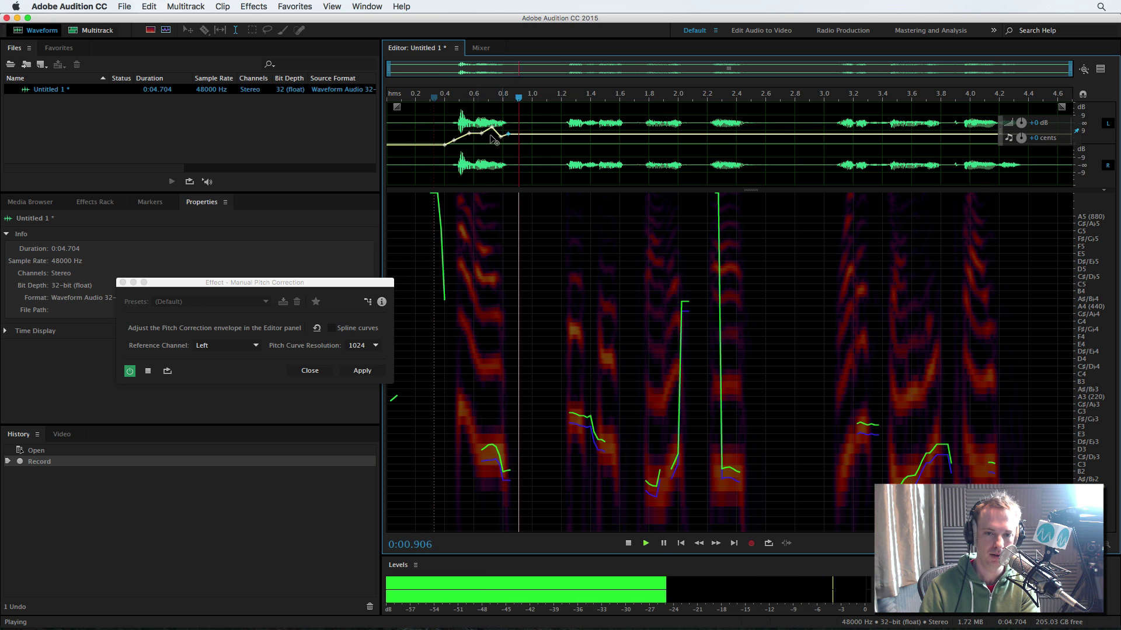
{"action": "key", "text": "space"}
Pull the envelope up to a high mid-phrase plateau, then drop it back down
{"action": "mouse_move", "coordinate": [477, 142]}
{"action": "left_mouse_down"}
{"action": "mouse_move", "coordinate": [579, 136]}
{"action": "mouse_move", "coordinate": [619, 114]}
{"action": "left_mouse_up"}
{"action": "key", "text": "space"}
{"action": "key", "text": "space"}
{"action": "key", "text": "space"}
{"action": "key", "text": "space"}
{"action": "key", "text": "space"}
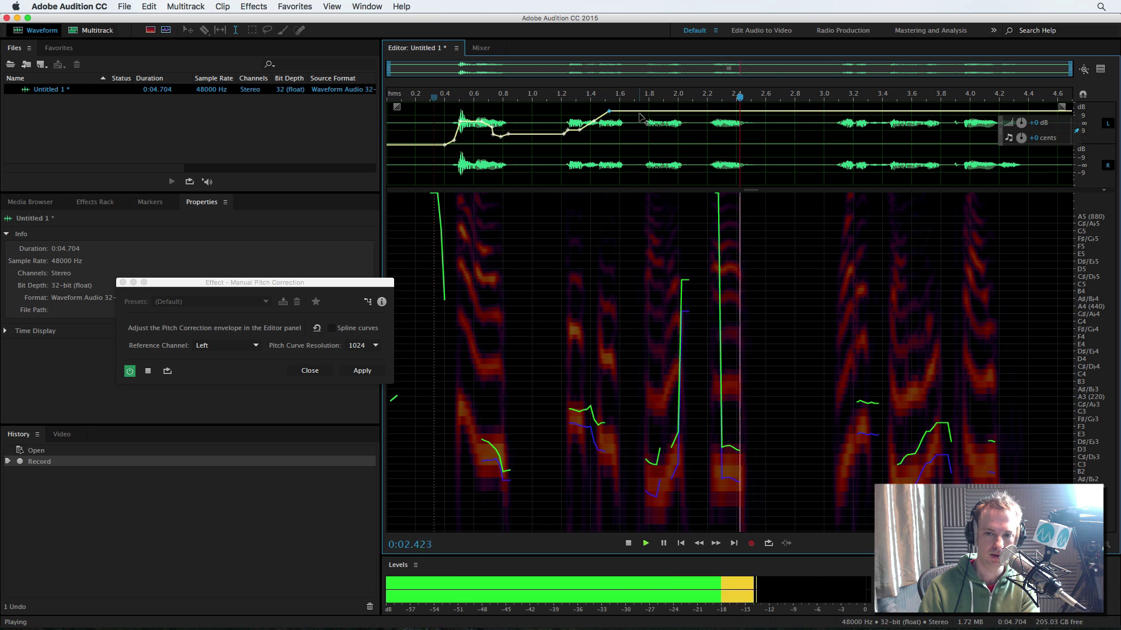
{"action": "key", "text": "space"}
{"action": "left_click_drag", "start_coordinate": [714, 112], "coordinate": [723, 127]}
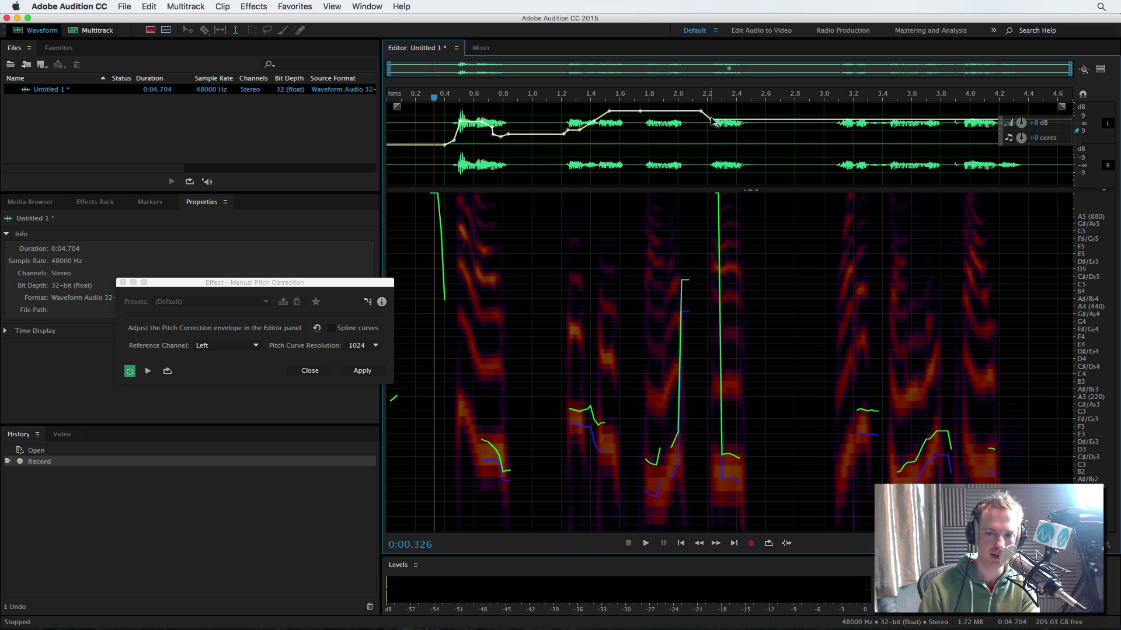
{"action": "key", "text": "space"}
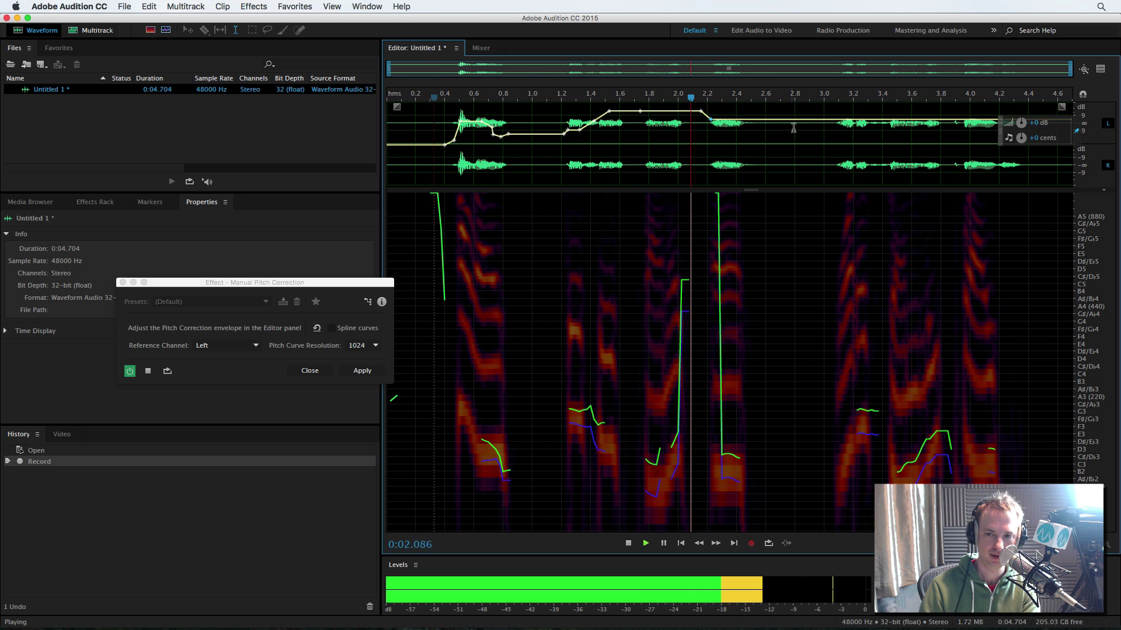
Add pitch points over the final words, peaking at about 427 cents near 3.5 seconds
{"action": "key", "text": "space"}
{"action": "left_click", "coordinate": [833, 114]}
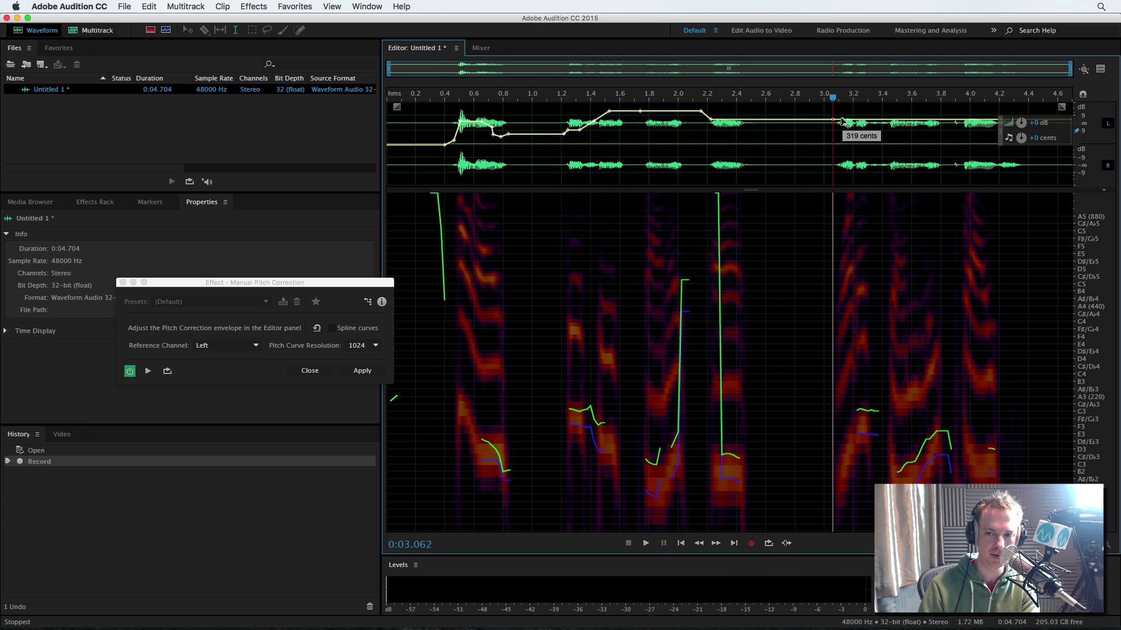
{"action": "mouse_move", "coordinate": [843, 122]}
{"action": "left_mouse_down"}
{"action": "mouse_move", "coordinate": [882, 113]}
{"action": "mouse_move", "coordinate": [913, 127]}
{"action": "mouse_move", "coordinate": [914, 117]}
{"action": "left_mouse_up"}
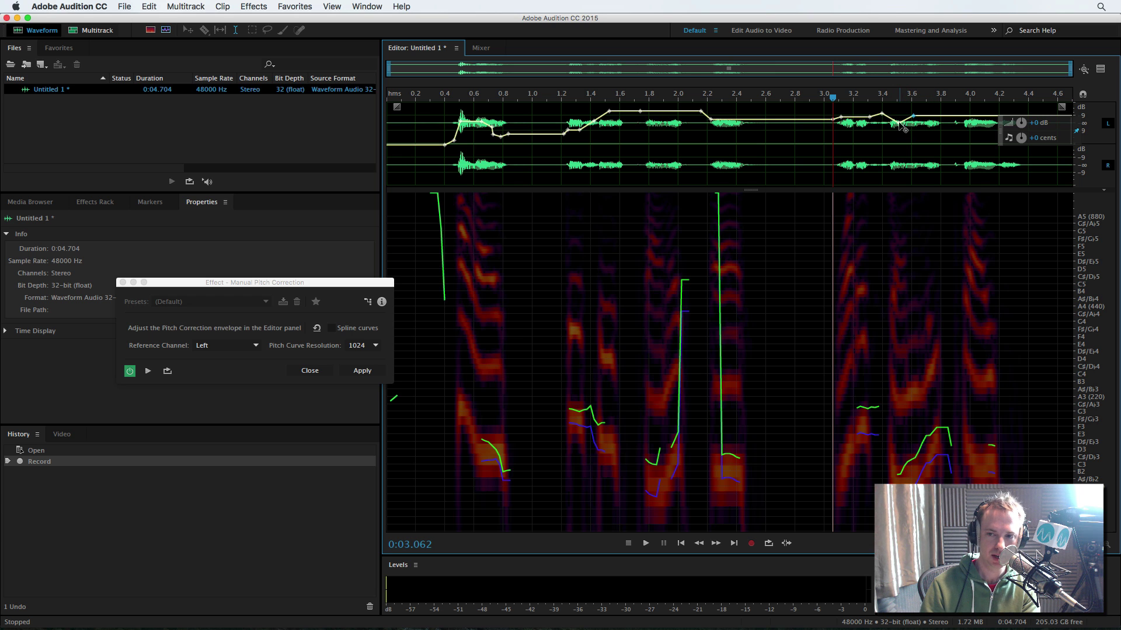
{"action": "left_click_drag", "start_coordinate": [901, 128], "coordinate": [896, 105]}
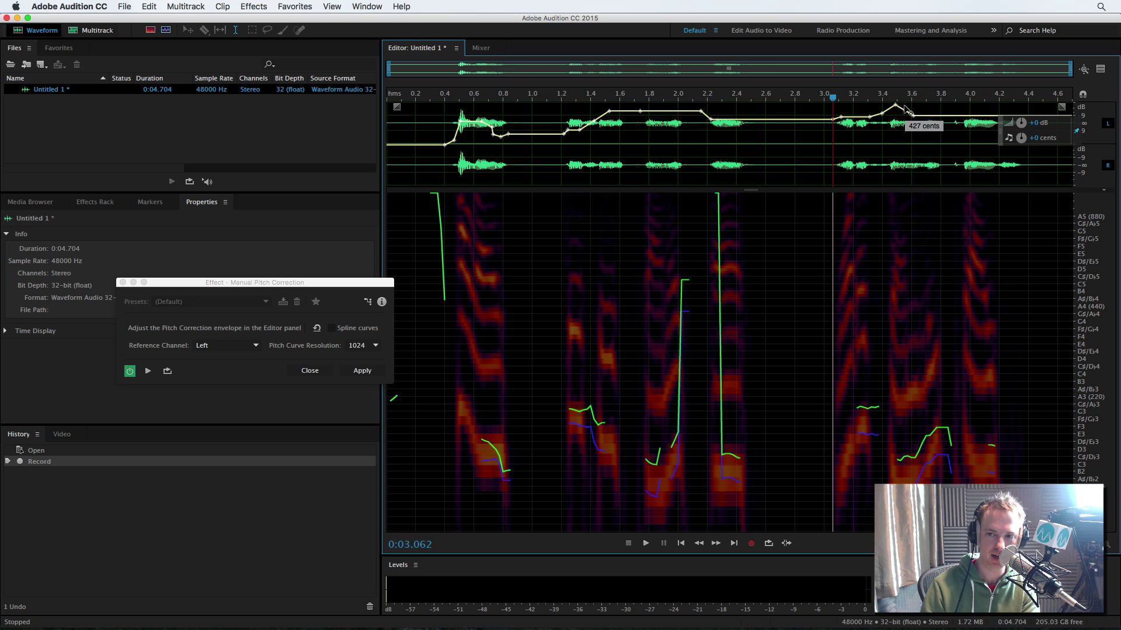
{"action": "left_click", "coordinate": [961, 116]}
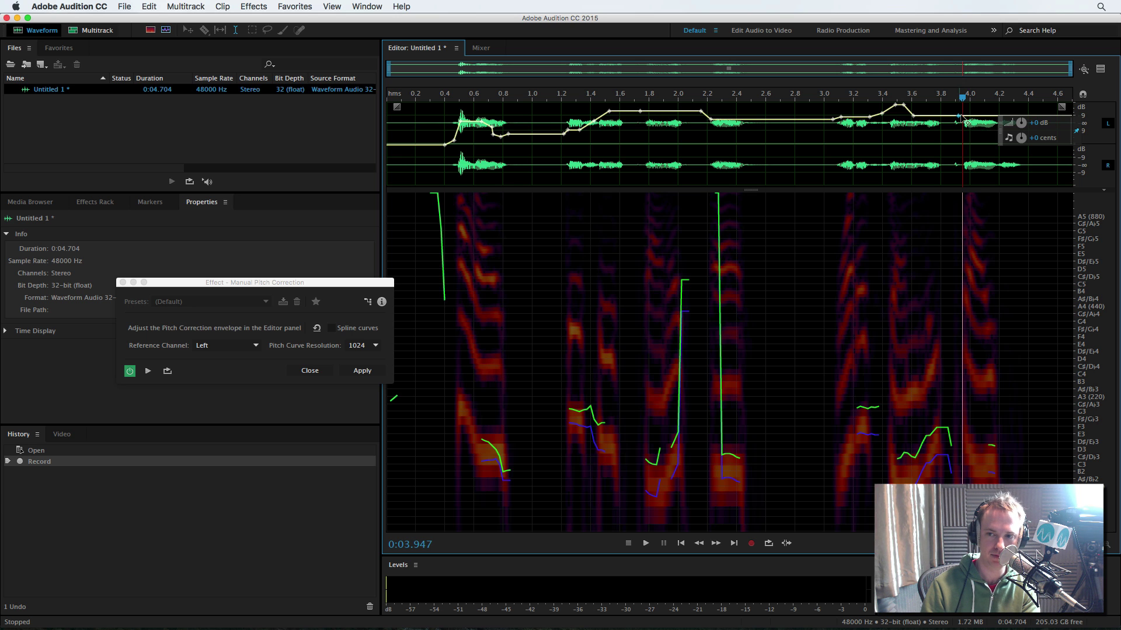
{"action": "left_click_drag", "start_coordinate": [961, 117], "coordinate": [965, 111]}
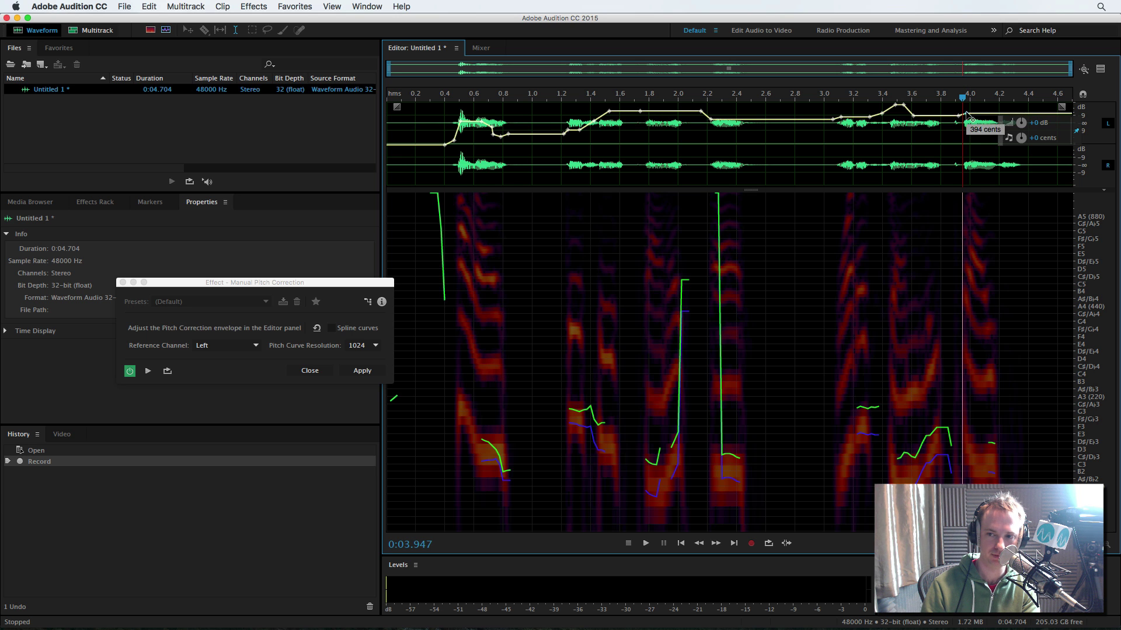
{"action": "left_click", "coordinate": [442, 156]}
{"action": "key", "text": "space"}
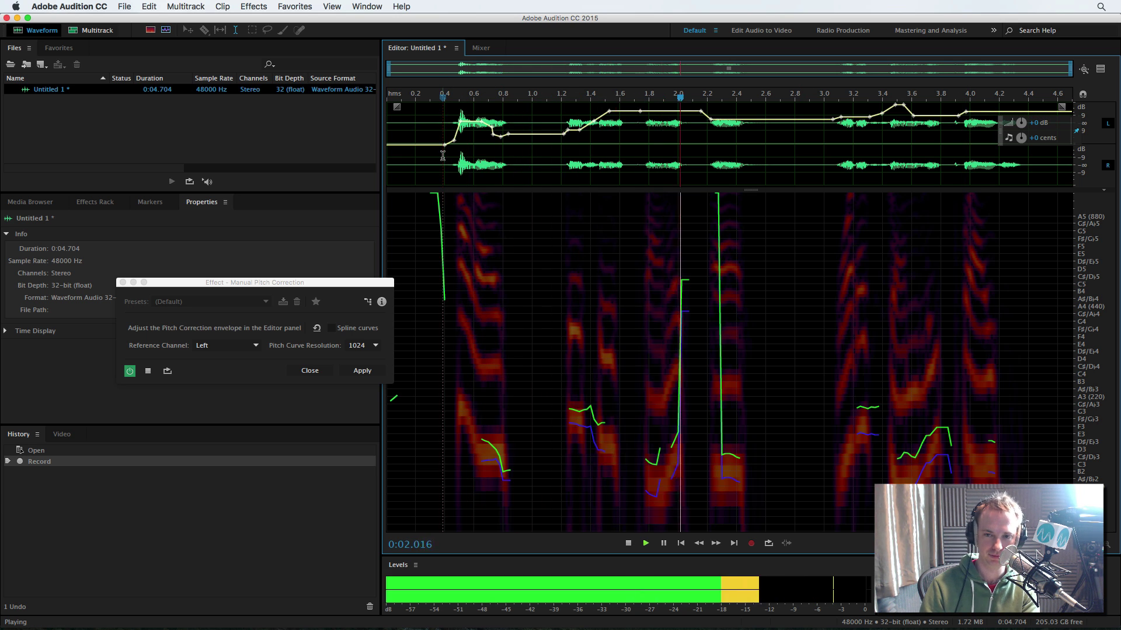